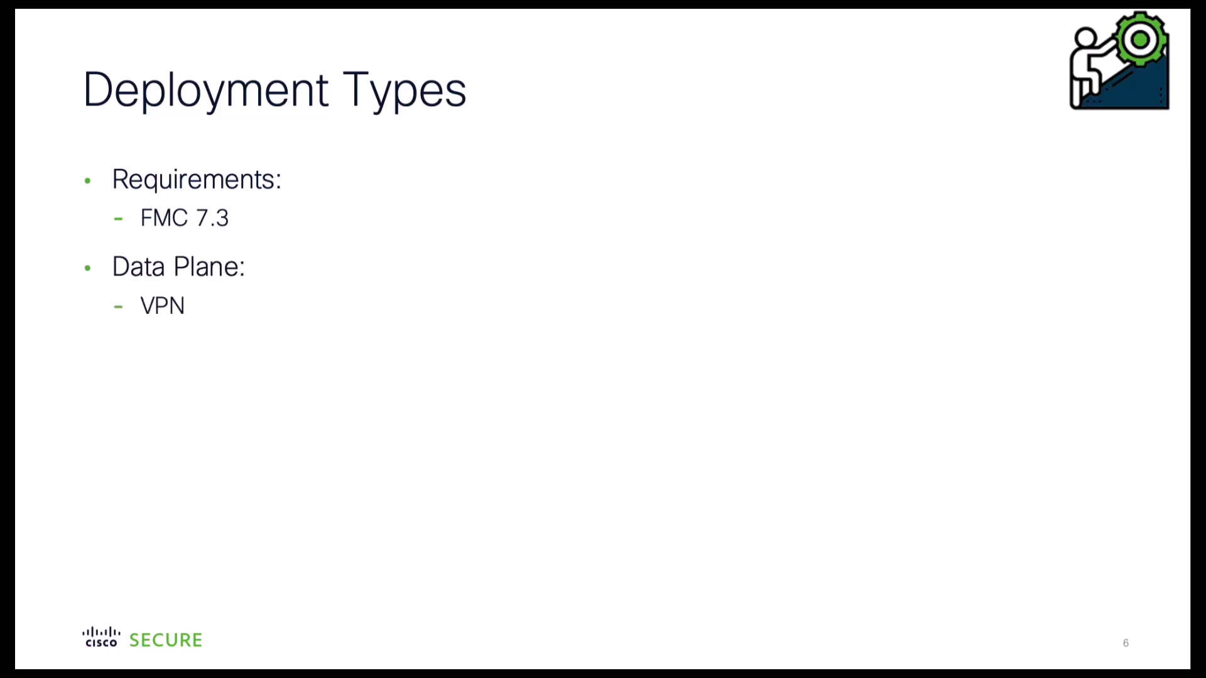
- Advance the slide builds to reveal Data Plane, Routing, Layer 3/4 Processing and the Snort bullets
key("Right")
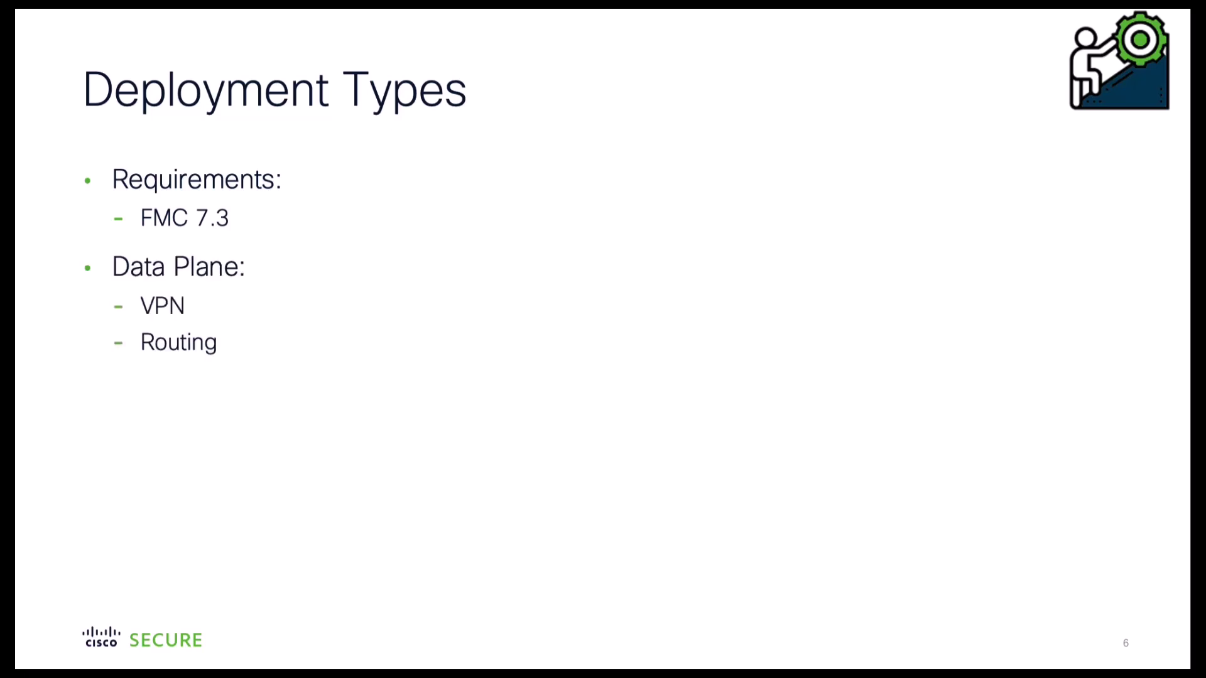
key("Right")
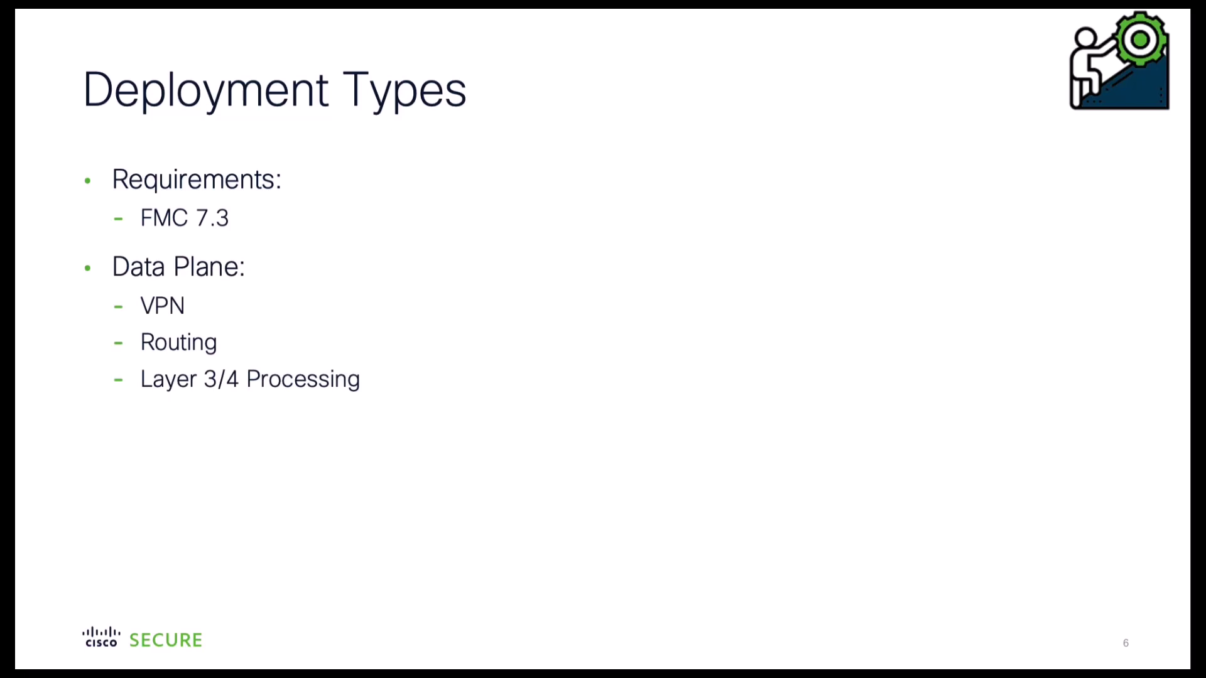
key("Right")
key("Right")
key("Right")
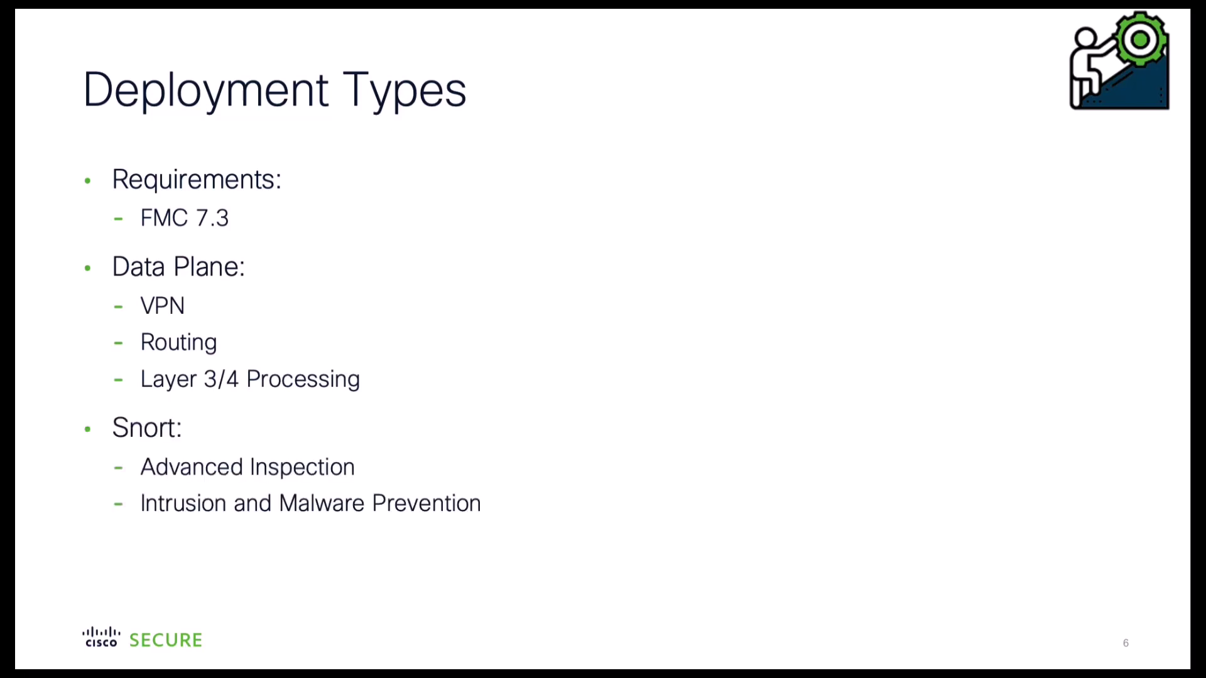
key("Right")
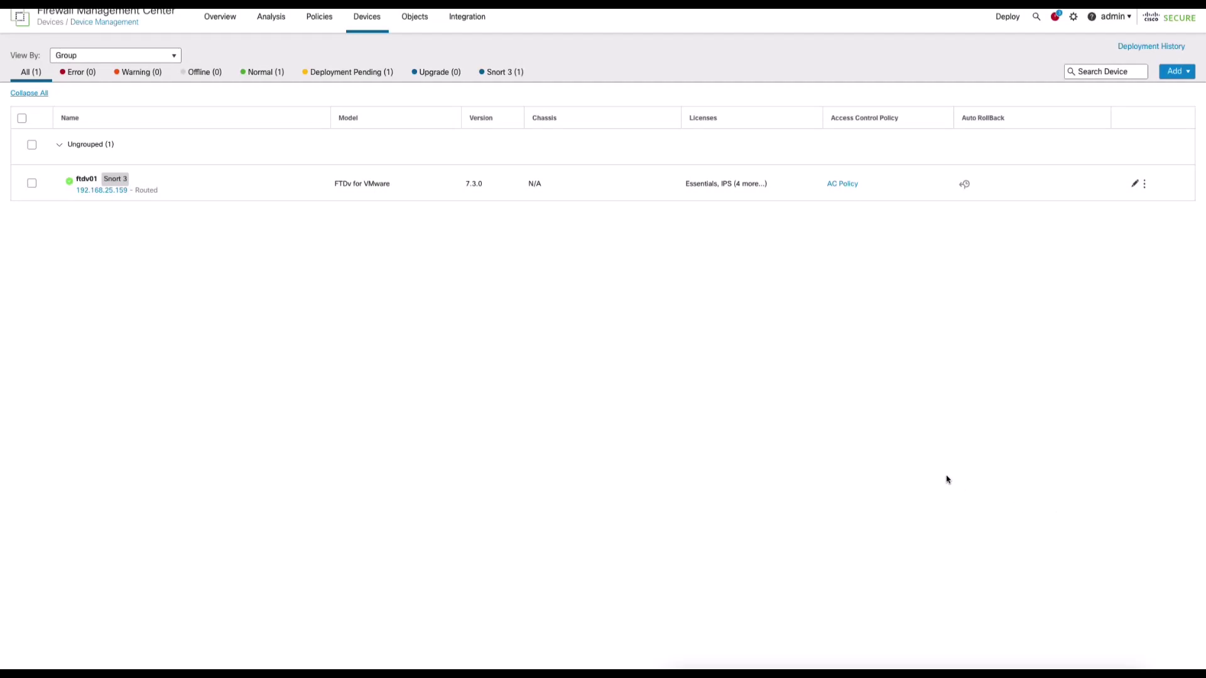
- Create Threat Defense settings policy 'ftdv01 Platform Settings', described 'Performance Profile', targeting ftdv01
left_click(367, 24)
left_click(399, 118)
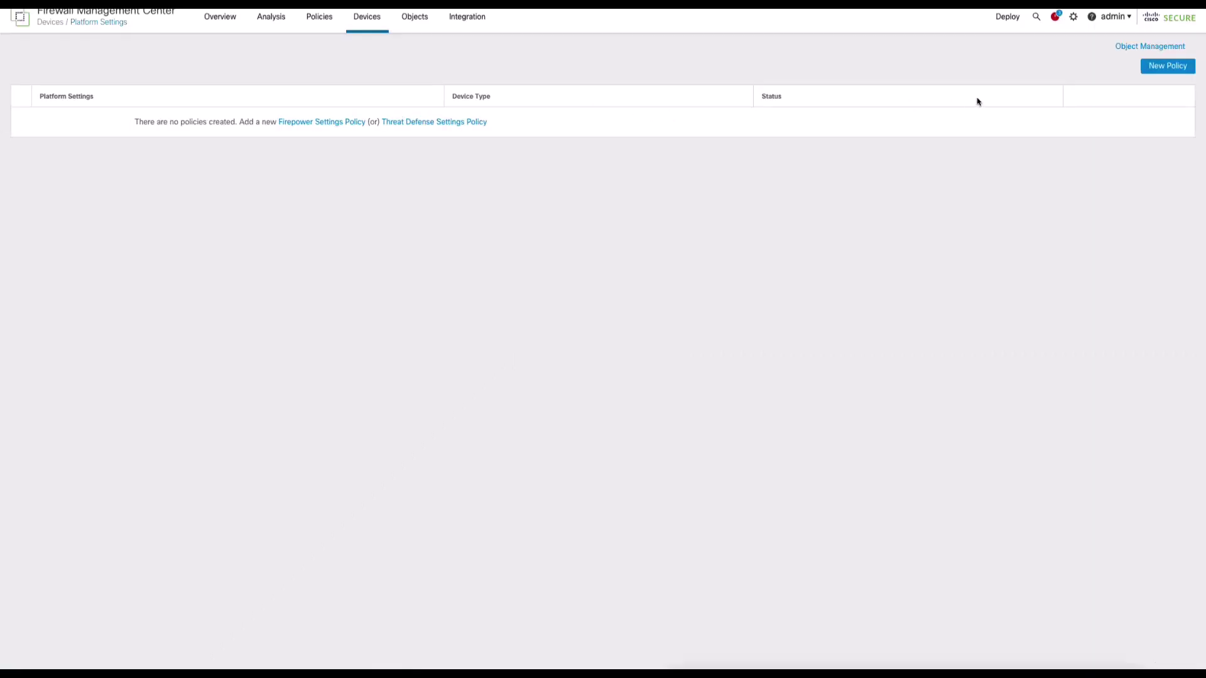
left_click(1149, 70)
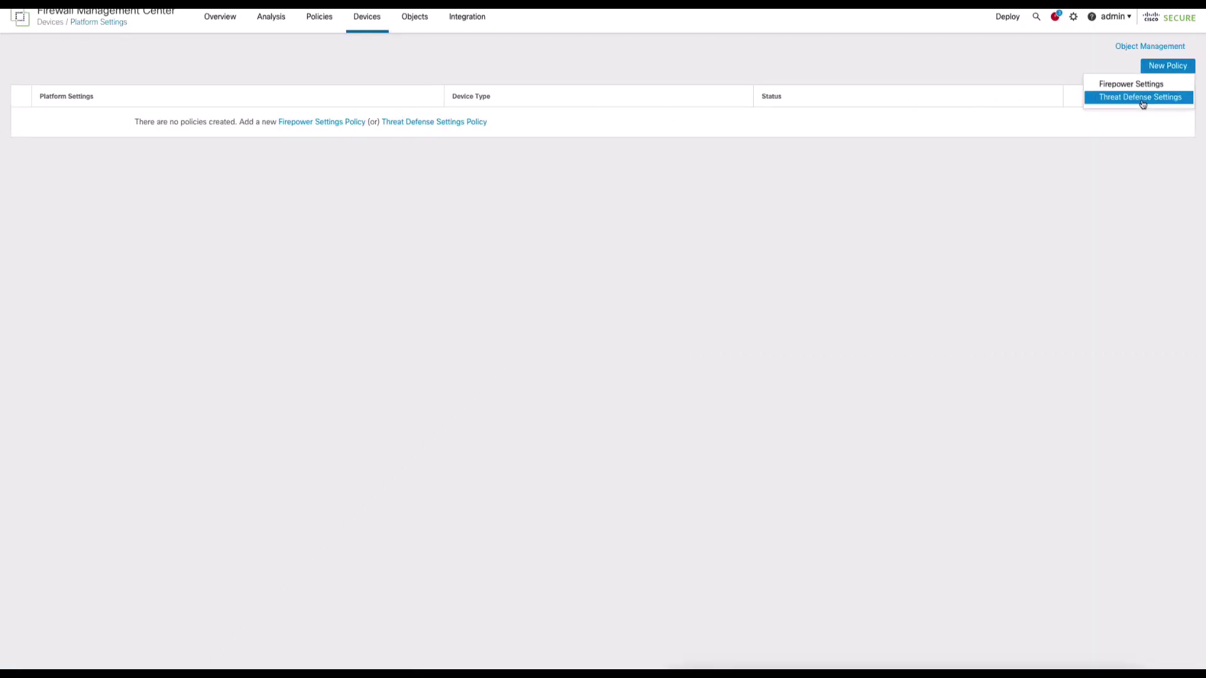
left_click(1140, 98)
type("ftdv01 Pla")
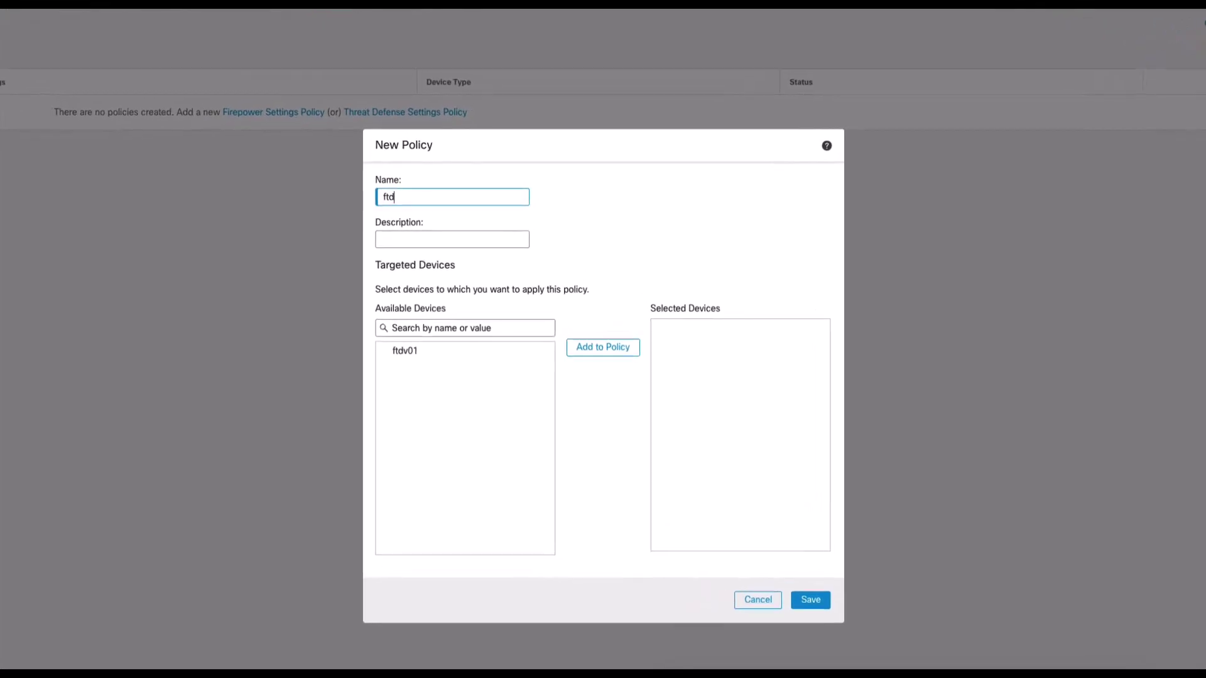
type("tform Settings")
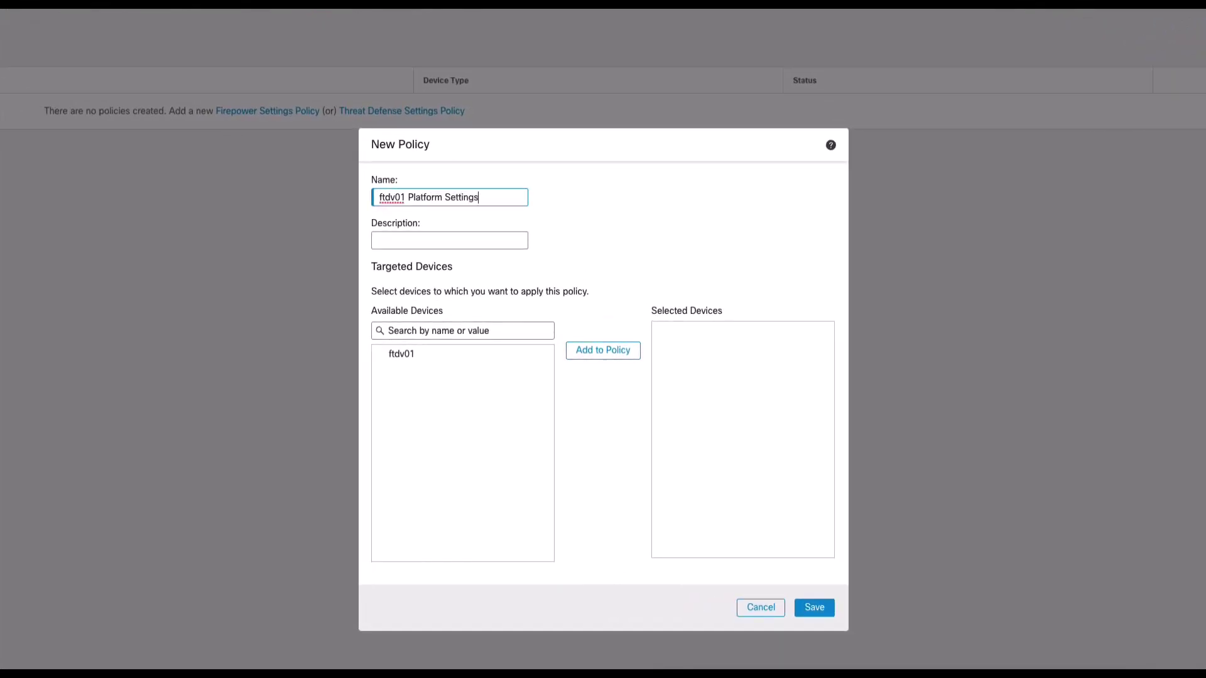
key("Tab")
type("Performance Profil")
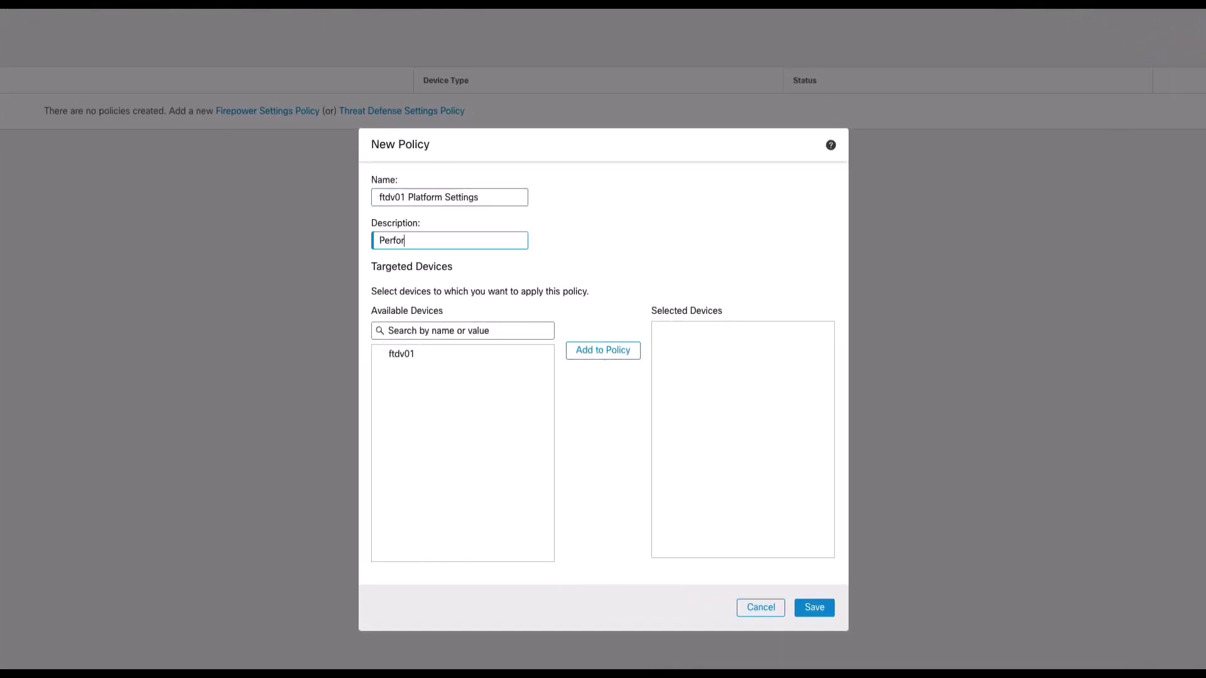
type("e")
left_click(449, 355)
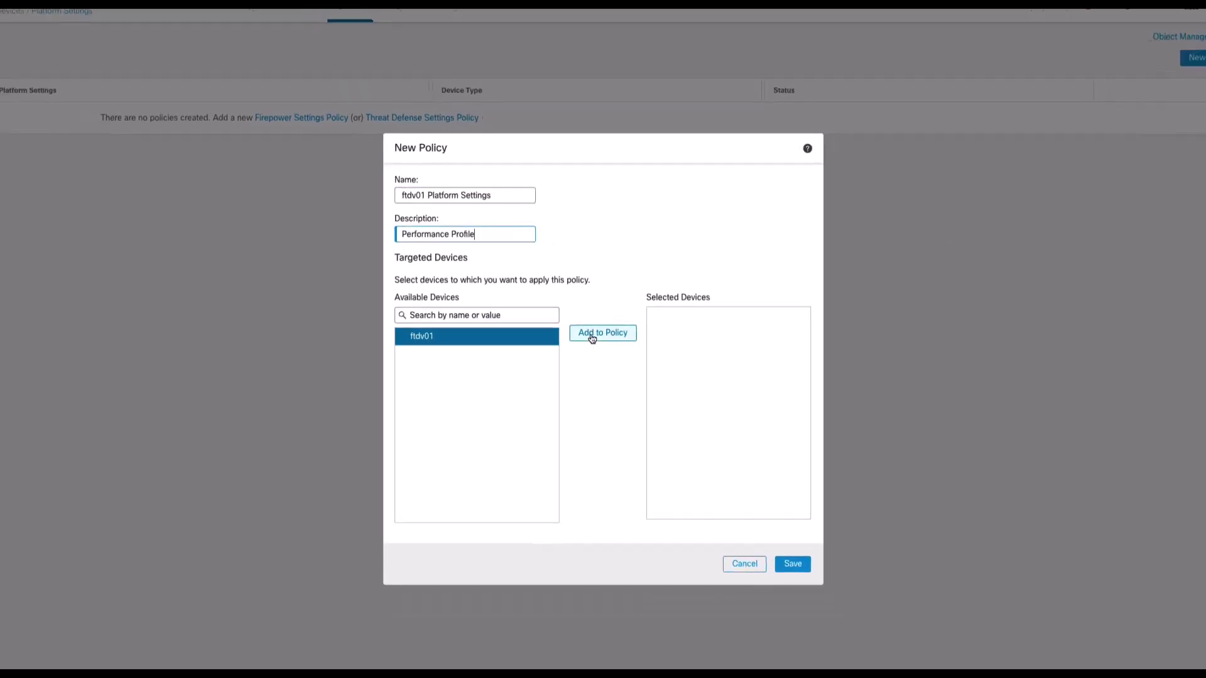
left_click(592, 337)
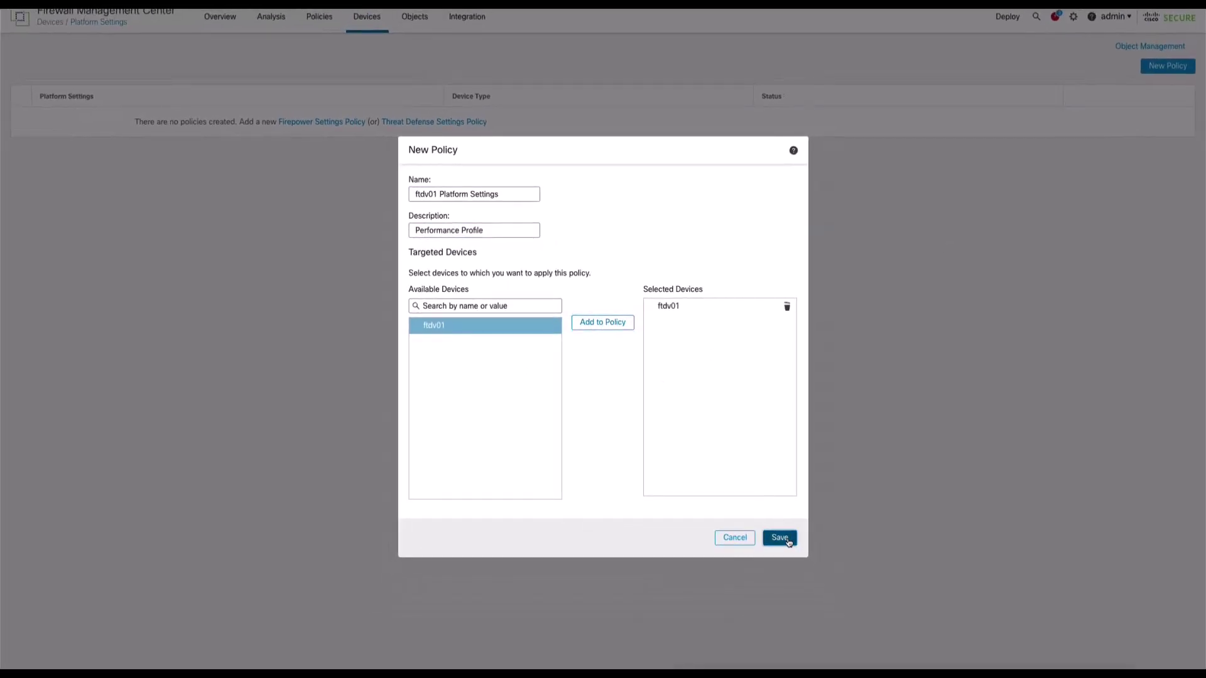
- Set the policy's performance profile to VPN heavy with inspection, accept the reboot warning, and save
left_click(780, 538)
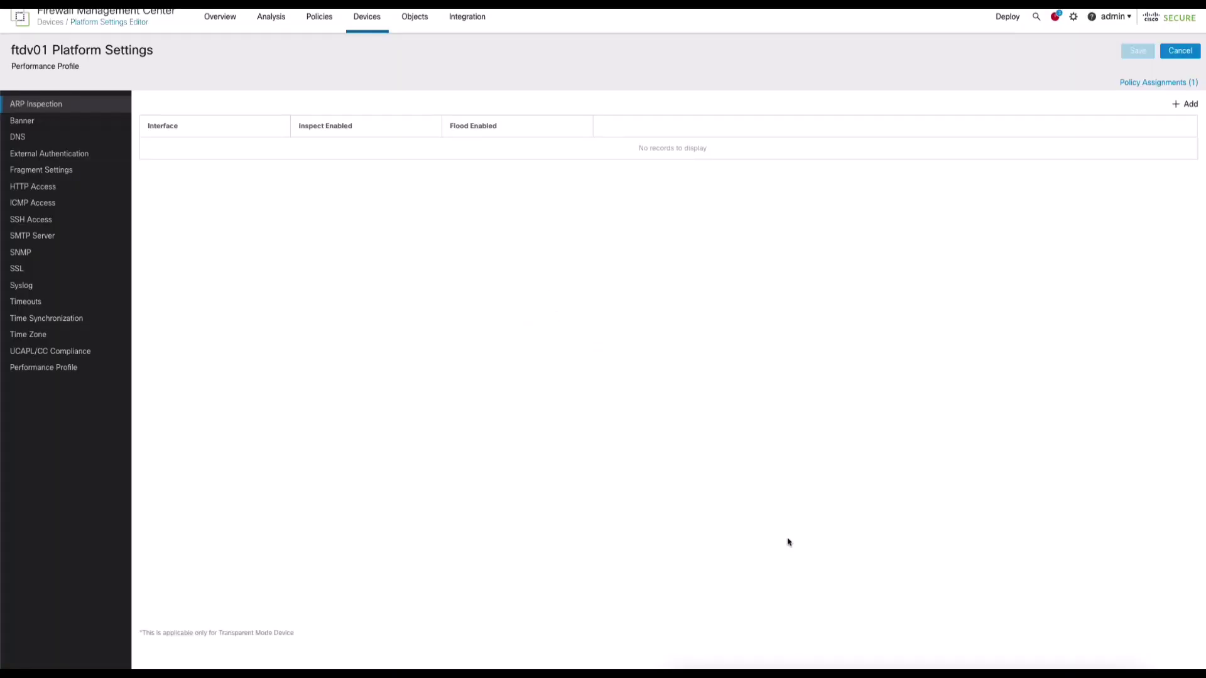
left_click(49, 369)
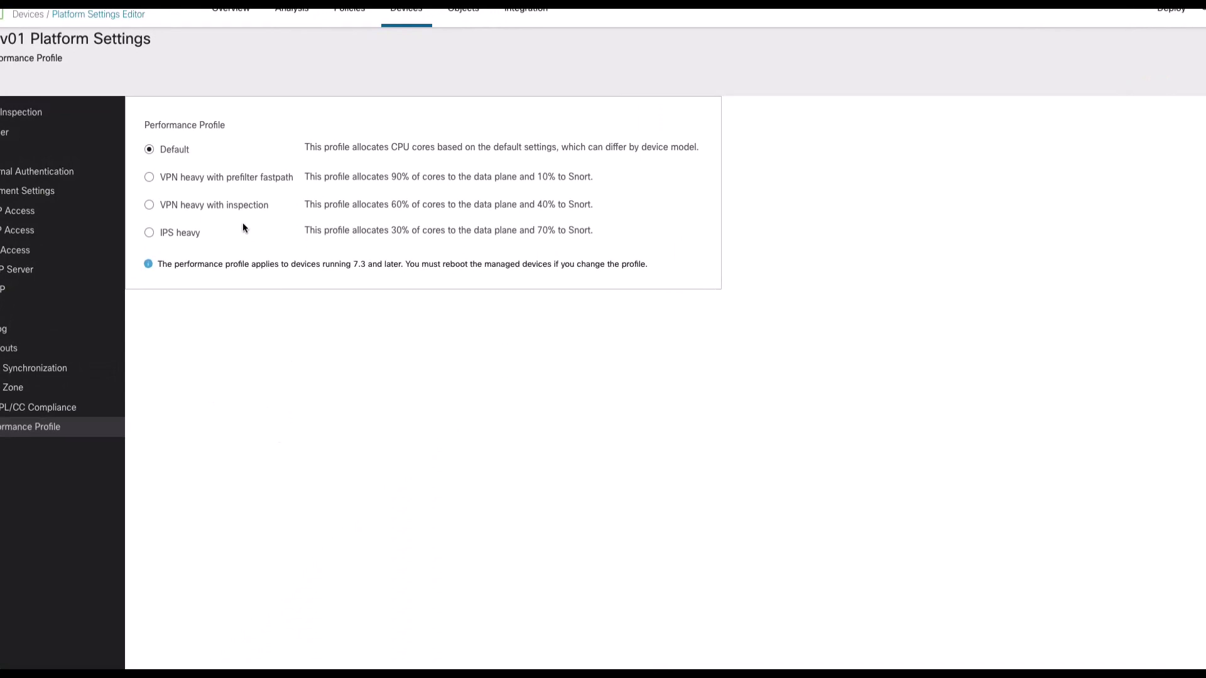
left_click(220, 205)
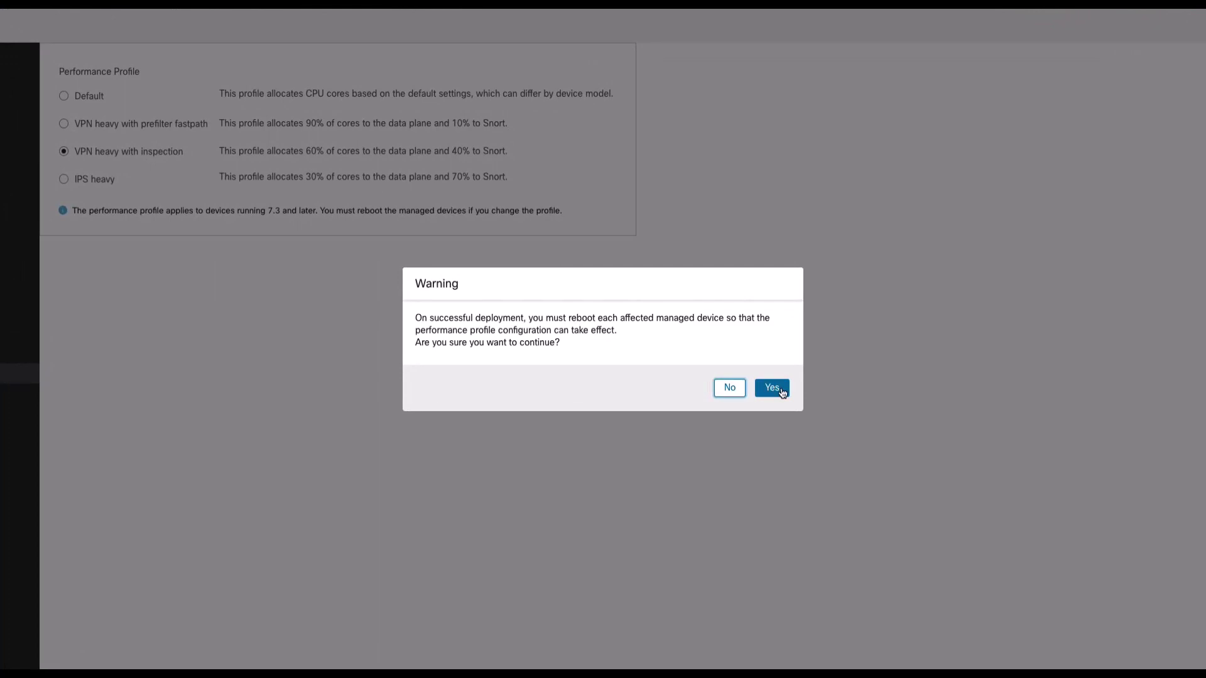
left_click(783, 390)
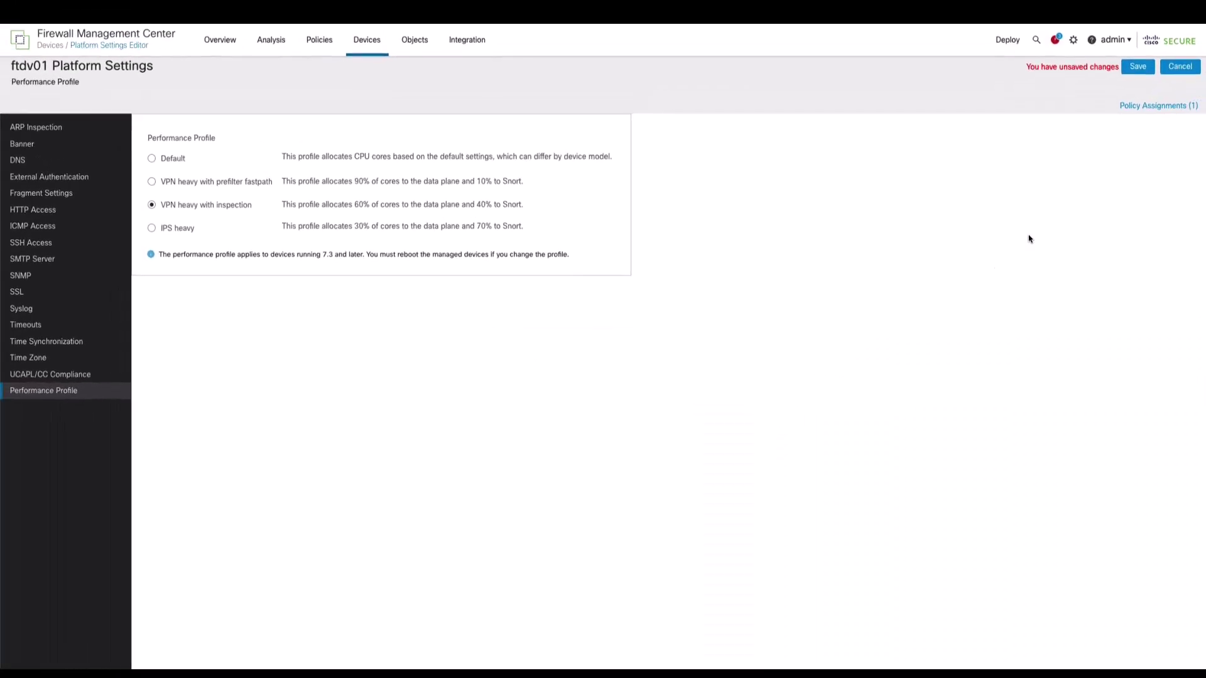
left_click(1134, 67)
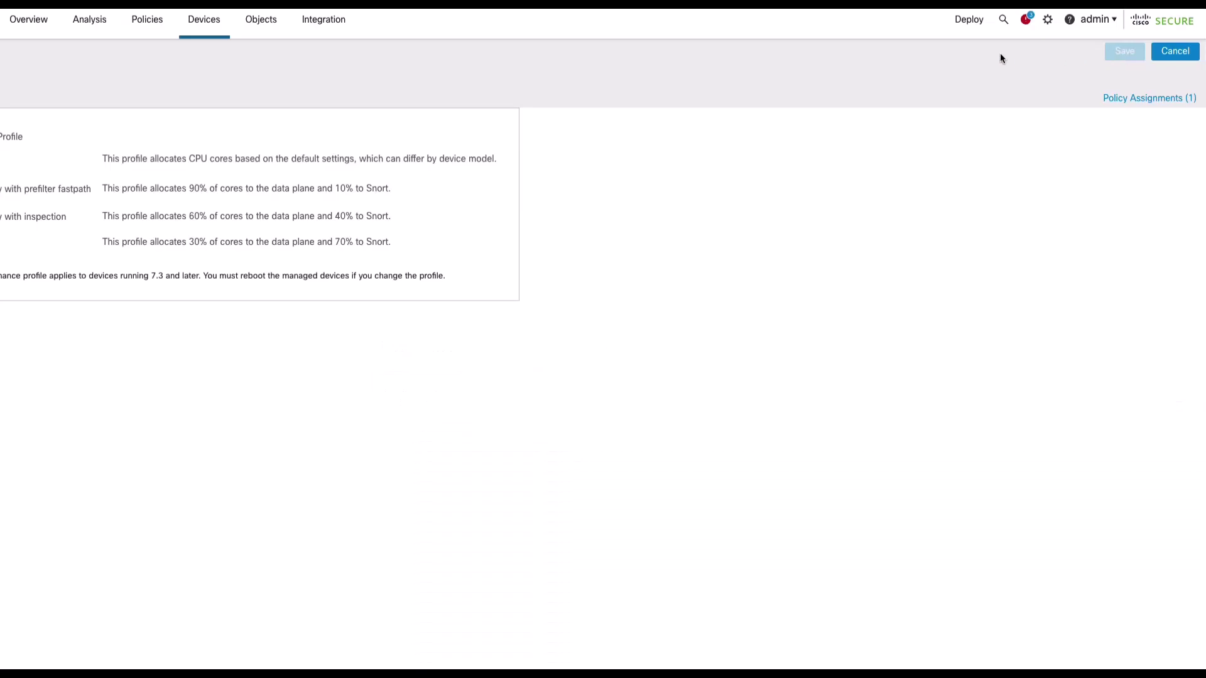
- Deploy the pending changes to ftdv01, proceeding past the validation warnings
left_click(967, 20)
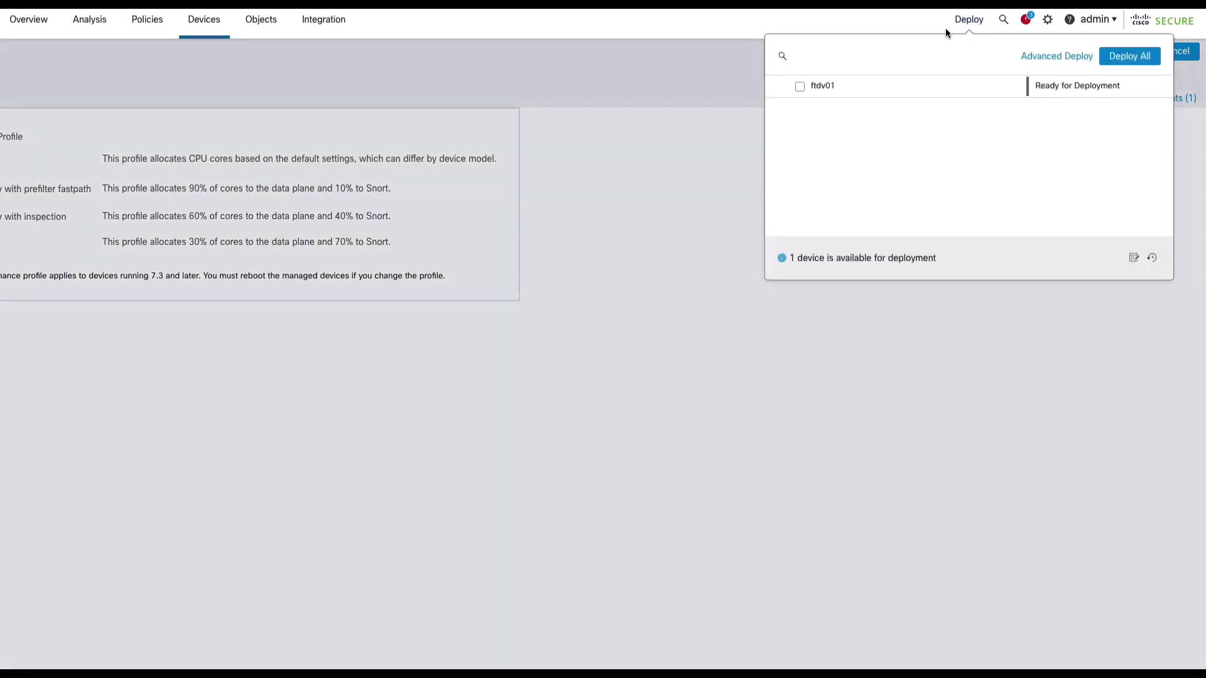
left_click(800, 86)
left_click(1136, 55)
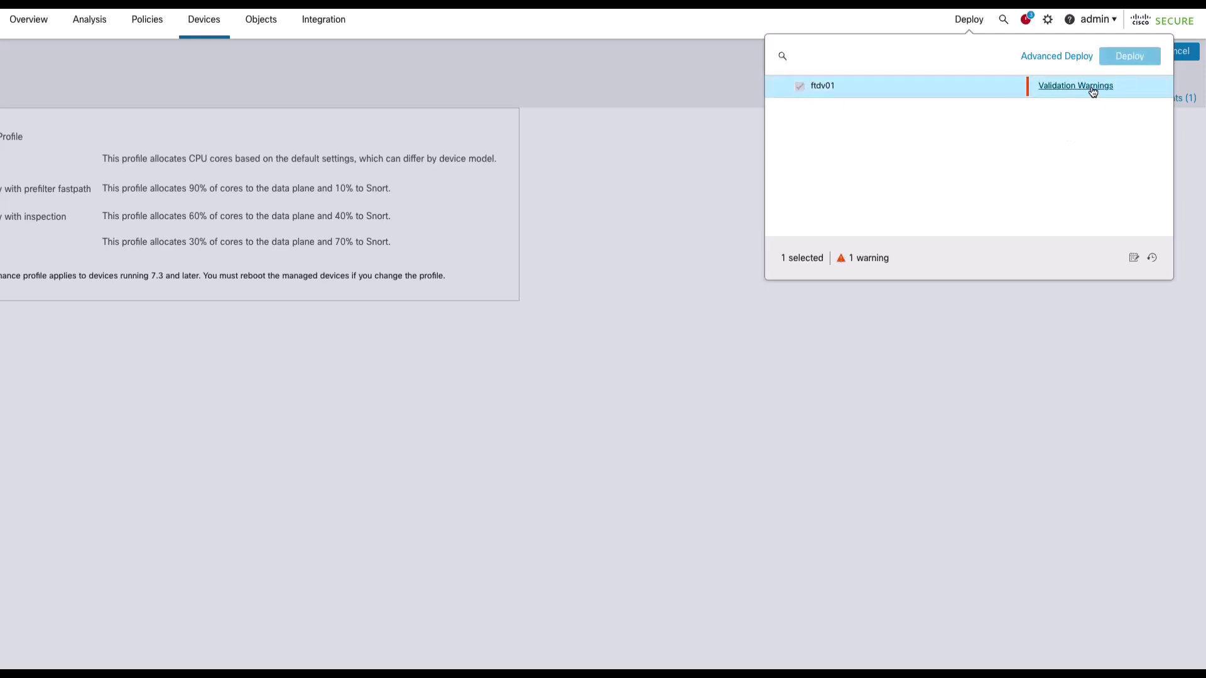
left_click(1091, 89)
scroll(1168, 170, "down", 1)
scroll(1167, 169, "down", 3)
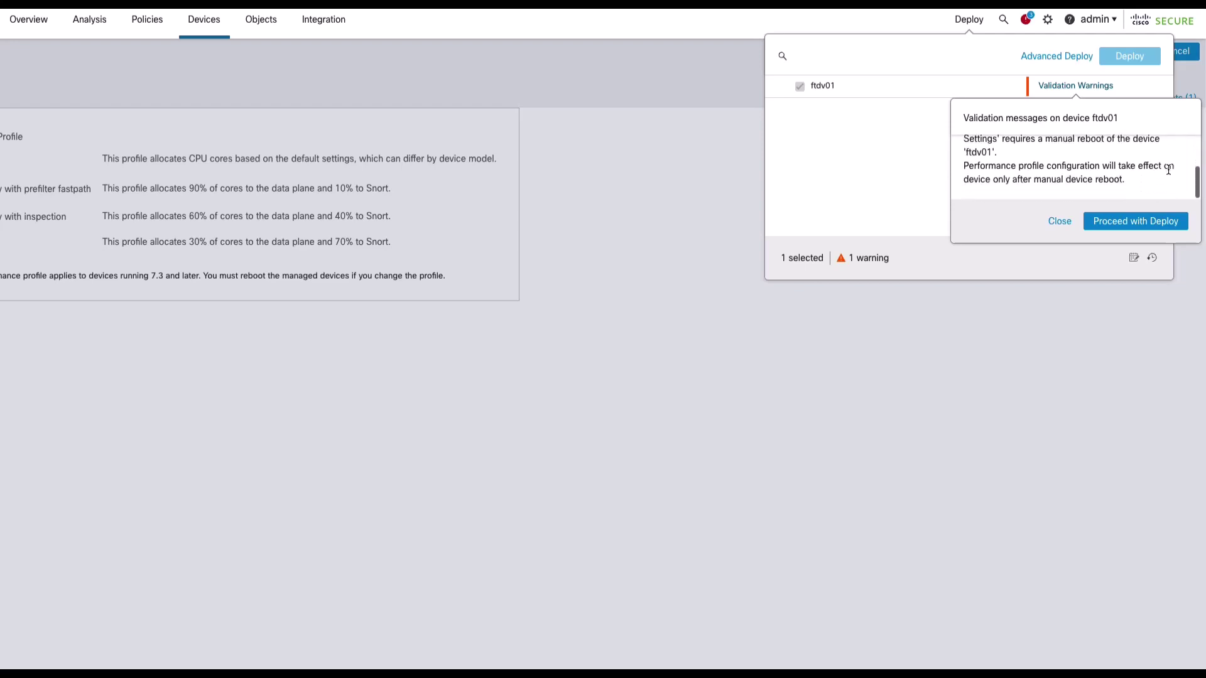
left_click(1143, 221)
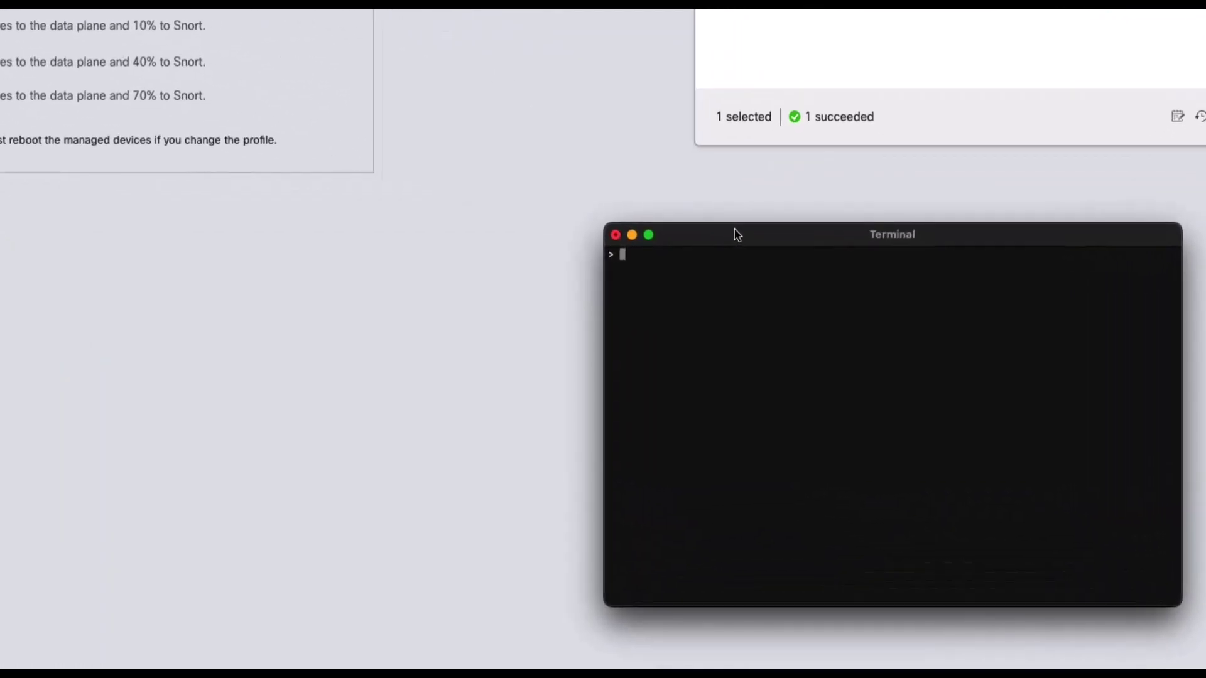
- Check the profile with 'show allocate-core profile', then reboot the device confirming YES
type("show allocate-core profile")
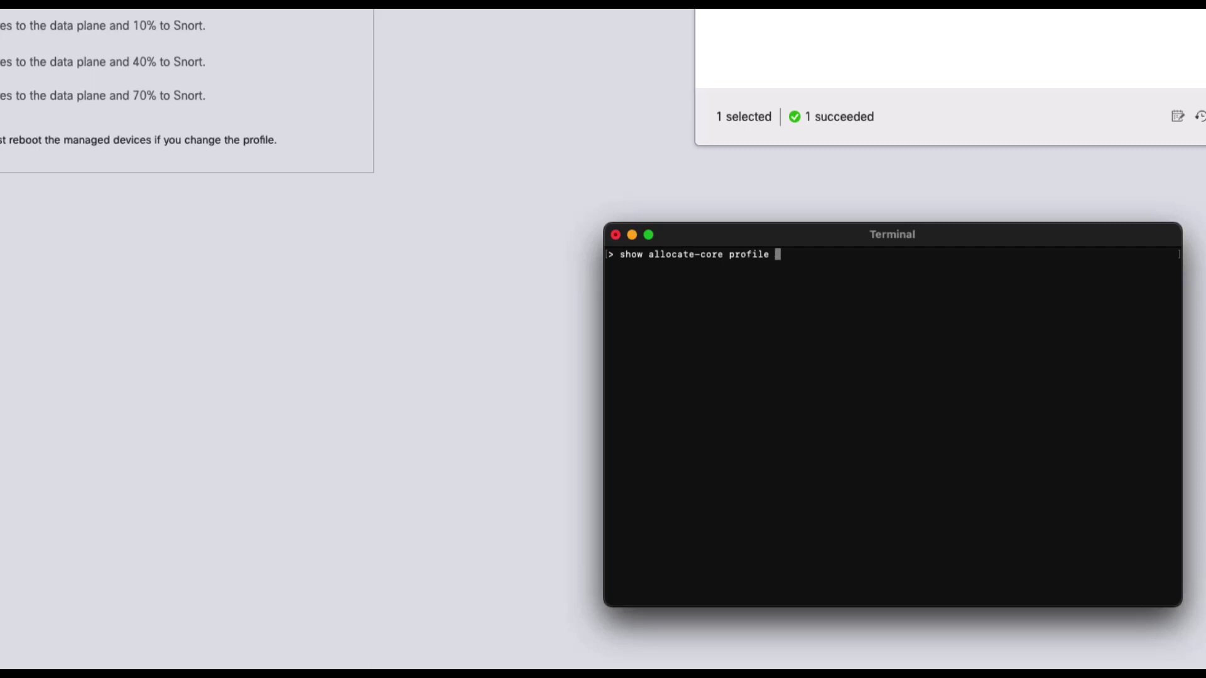
key("Return")
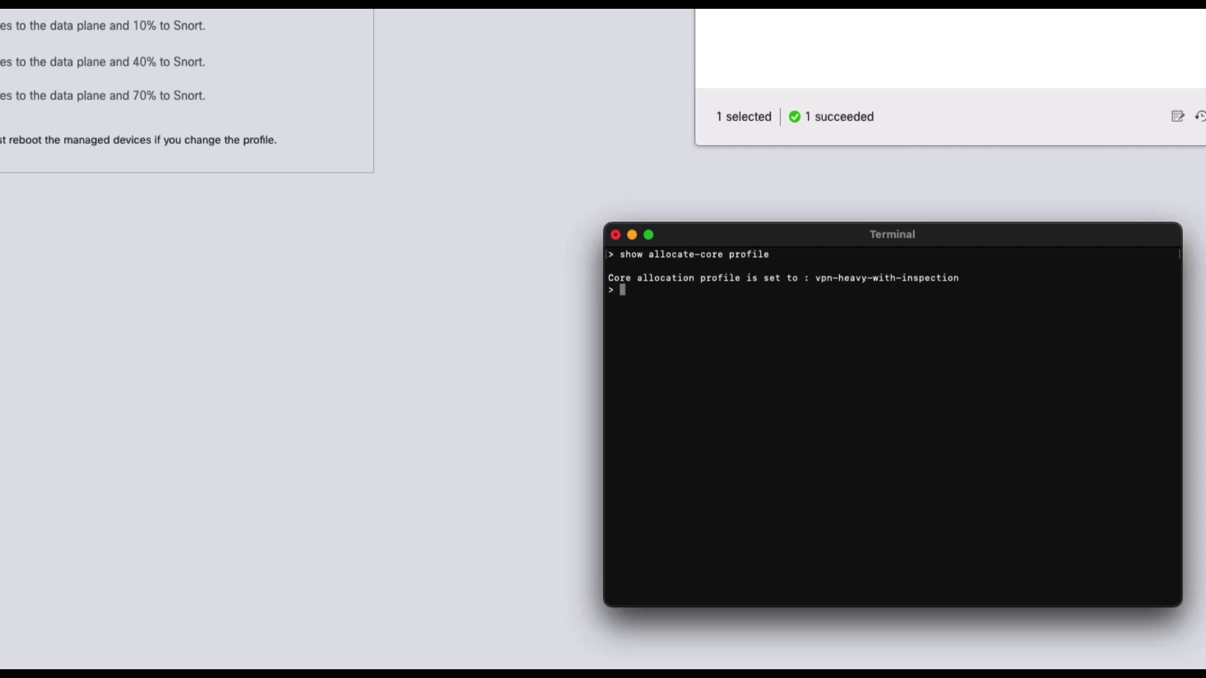
type("reboot")
key("Return")
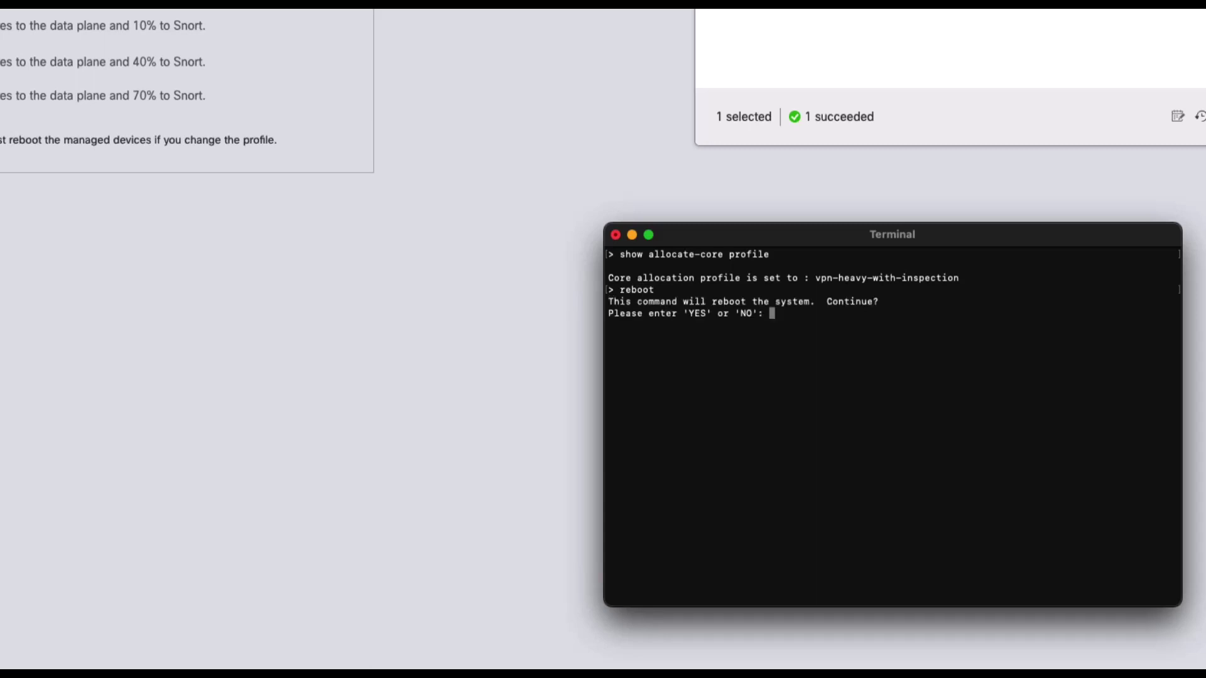
type("YES")
key("Return")
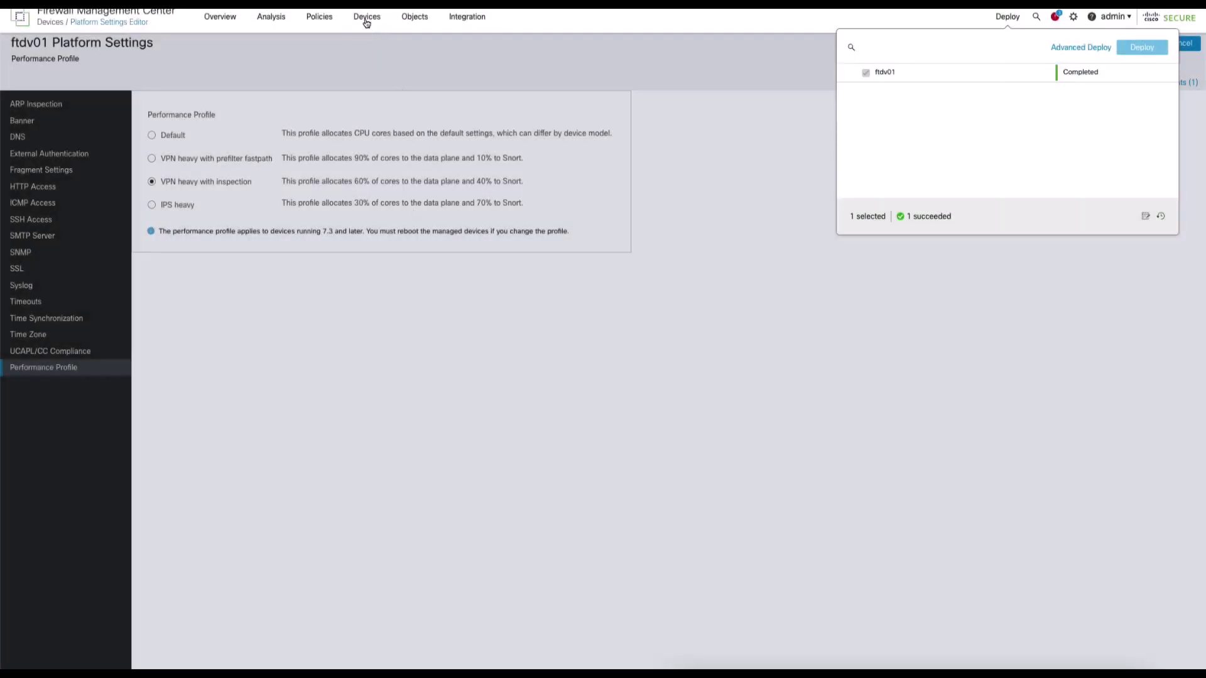
- Open ftdv01's Device tab from Device Management to view its performance profile
left_click(367, 19)
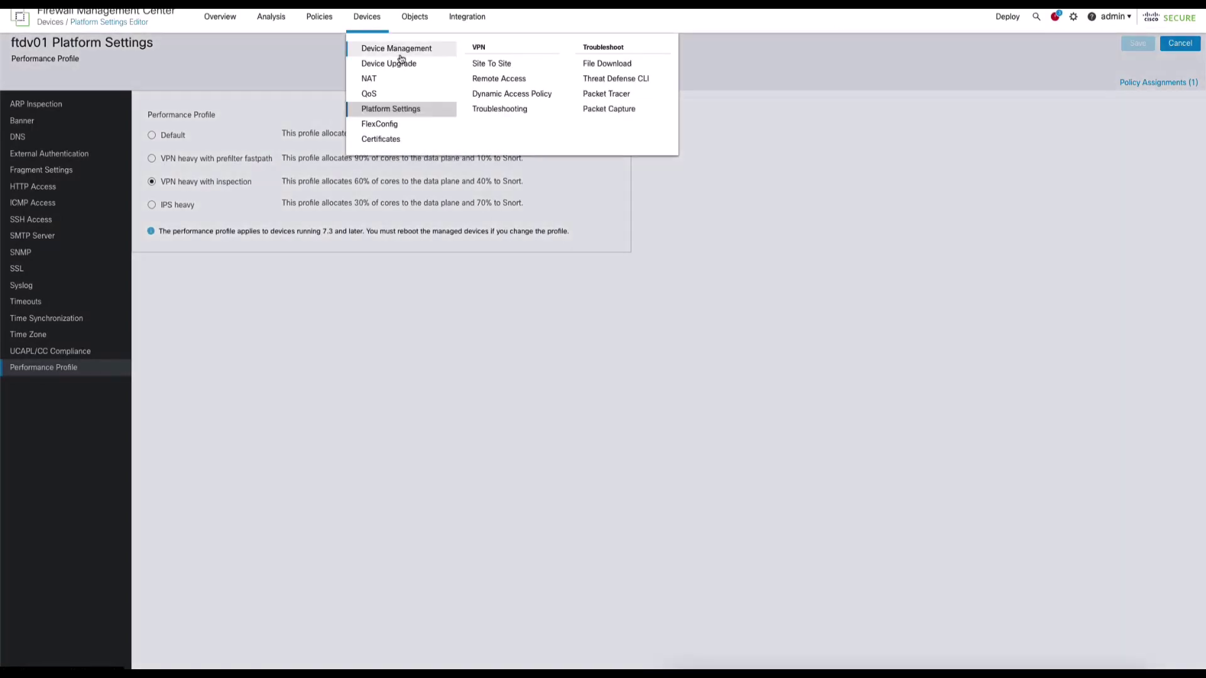
left_click(403, 53)
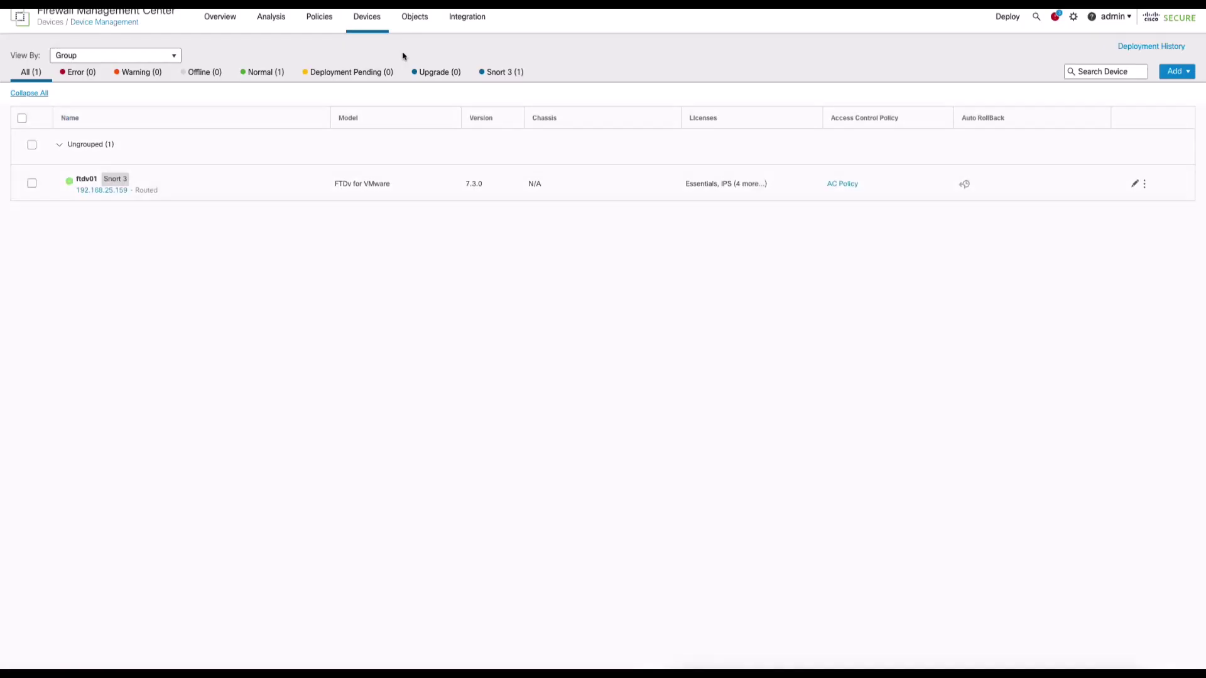
left_click(1134, 184)
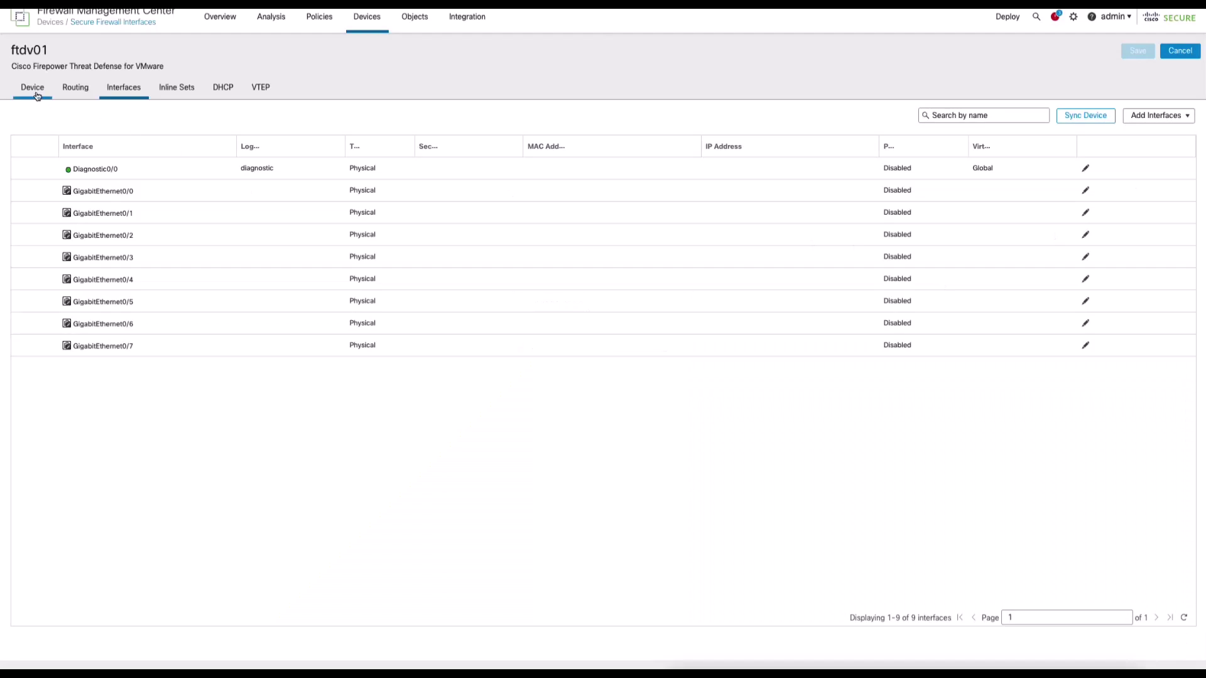
left_click(36, 93)
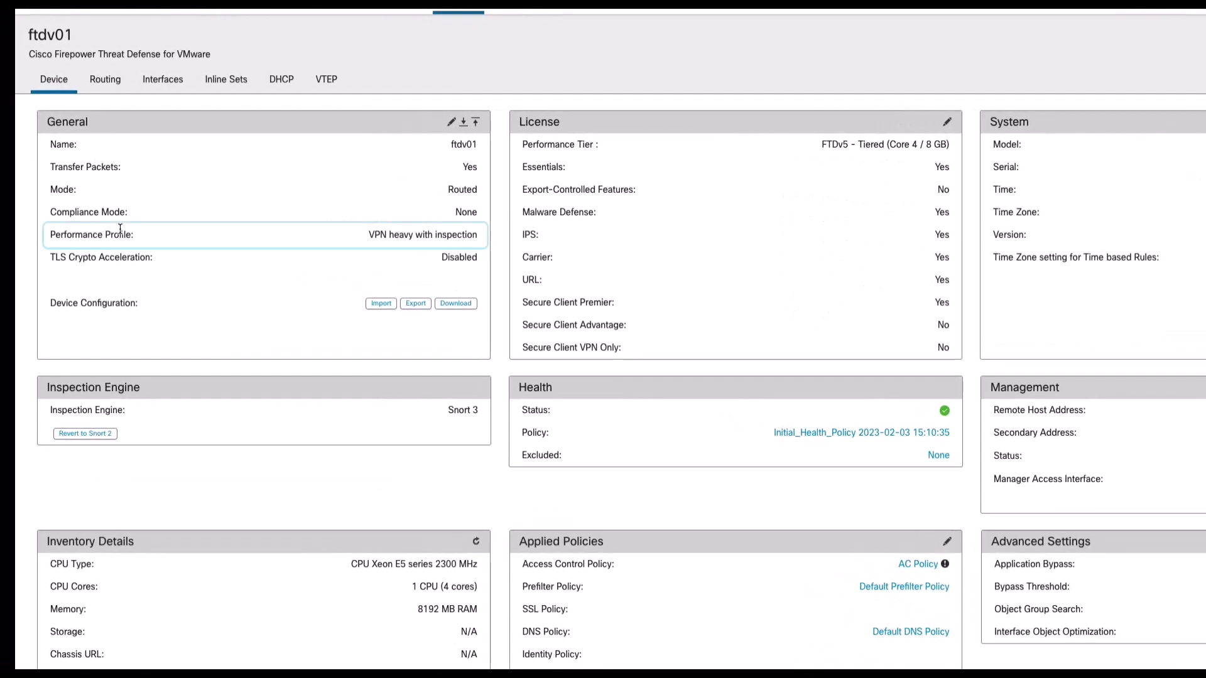